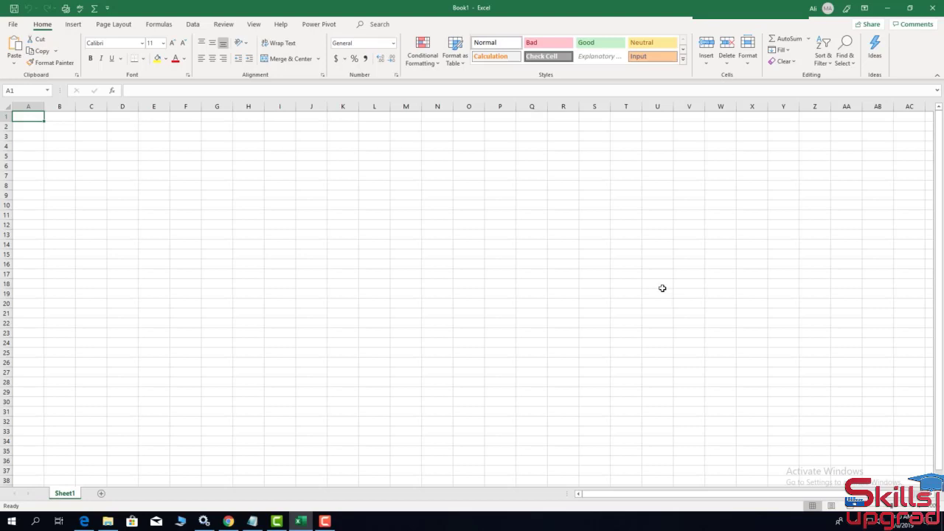
Switch to the Edge browser and copy the address of the worldatlas page listing US states by population
{"action": "left_click", "coordinate": [84, 520]}
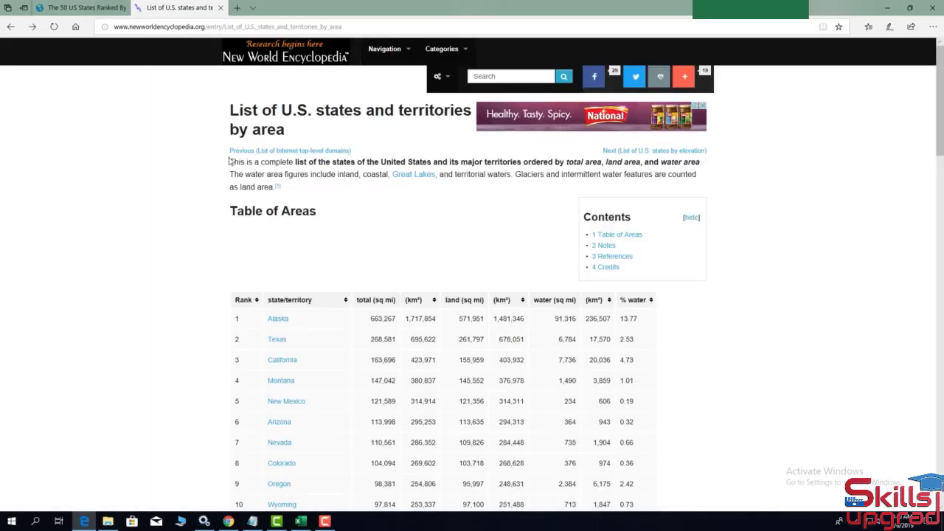
{"action": "left_click", "coordinate": [63, 7]}
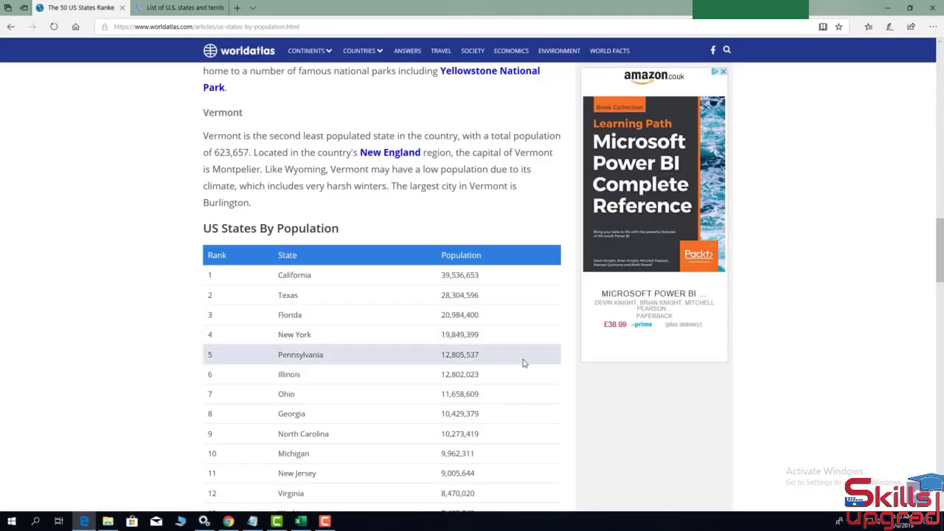
{"action": "scroll", "coordinate": [522, 361], "scroll_direction": "down", "scroll_amount": 2}
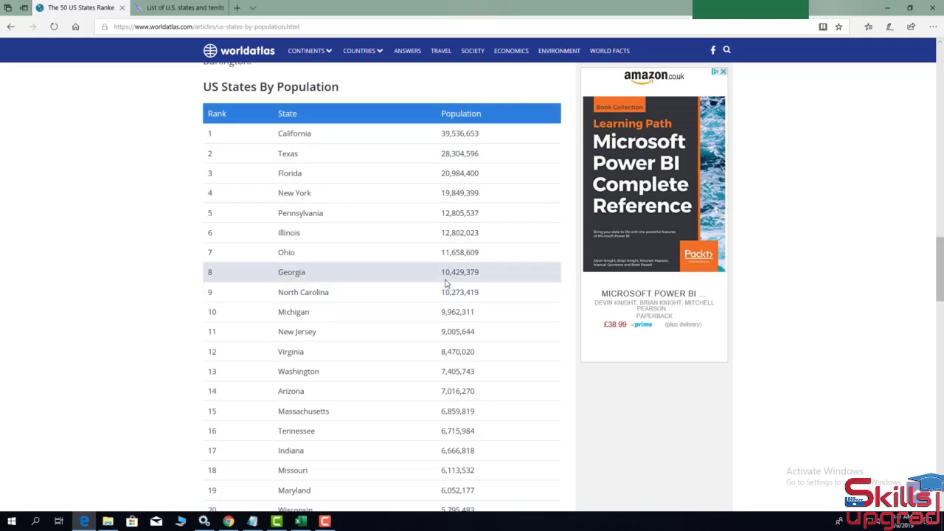
{"action": "left_click", "coordinate": [311, 27]}
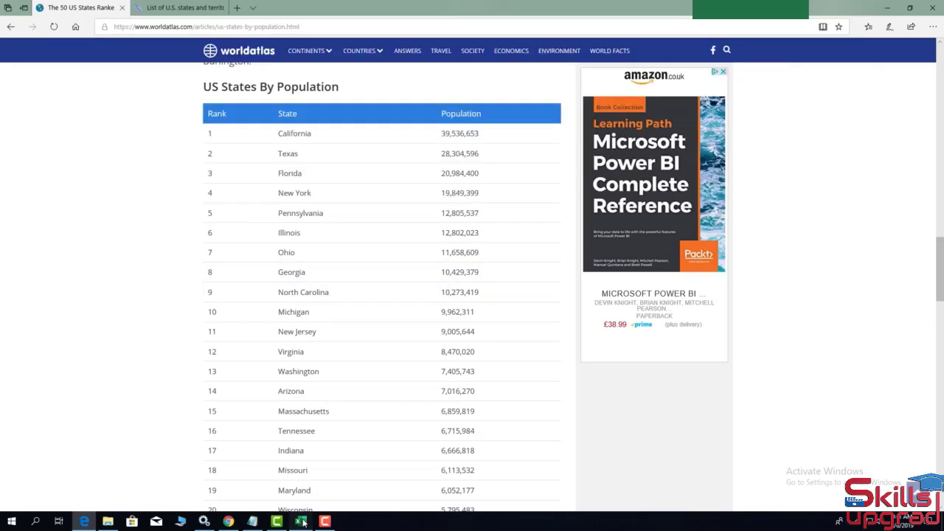
{"action": "key", "text": "alt+Tab"}
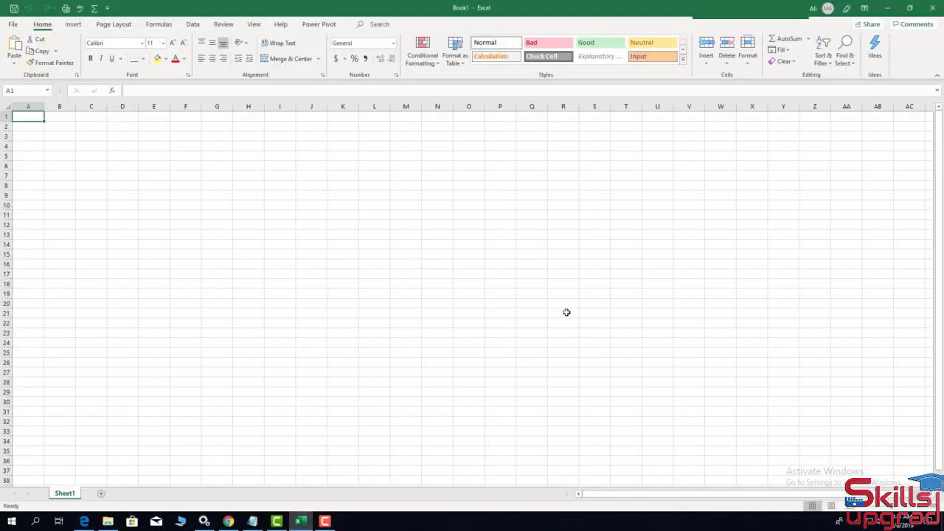
{"action": "left_click", "coordinate": [192, 25]}
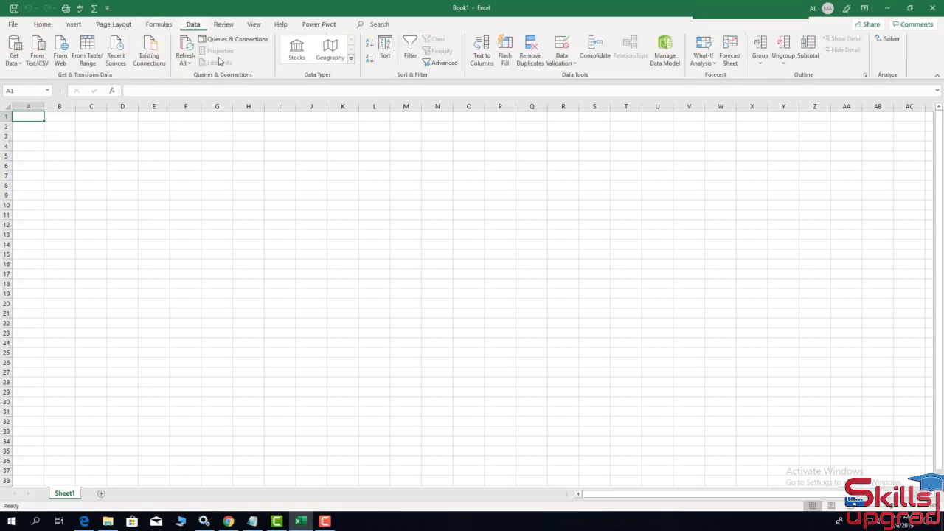
{"action": "left_click", "coordinate": [62, 51]}
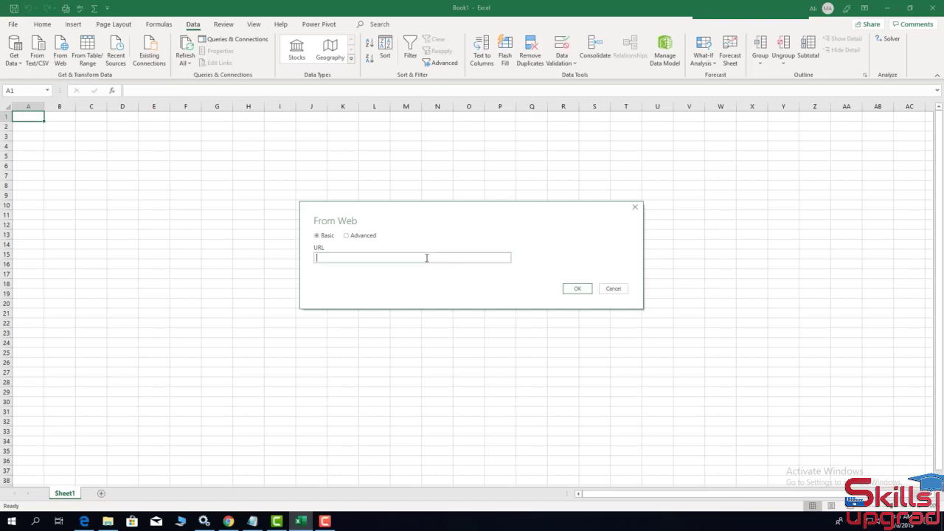
{"action": "right_click", "coordinate": [426, 258]}
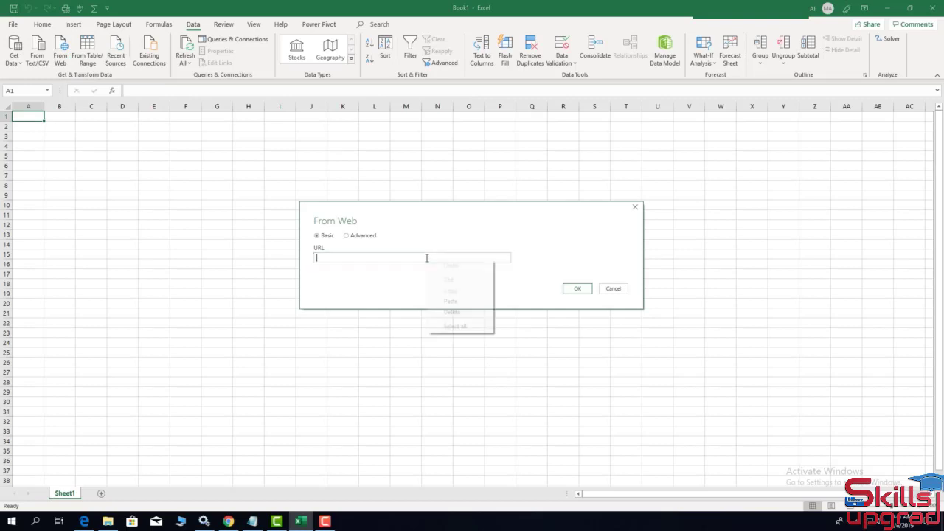
{"action": "left_click", "coordinate": [452, 302]}
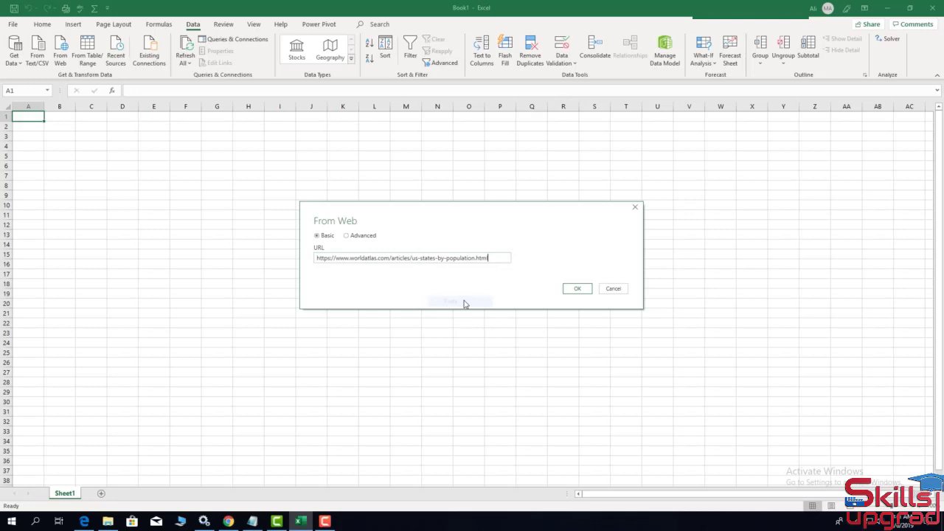
{"action": "left_click", "coordinate": [568, 289]}
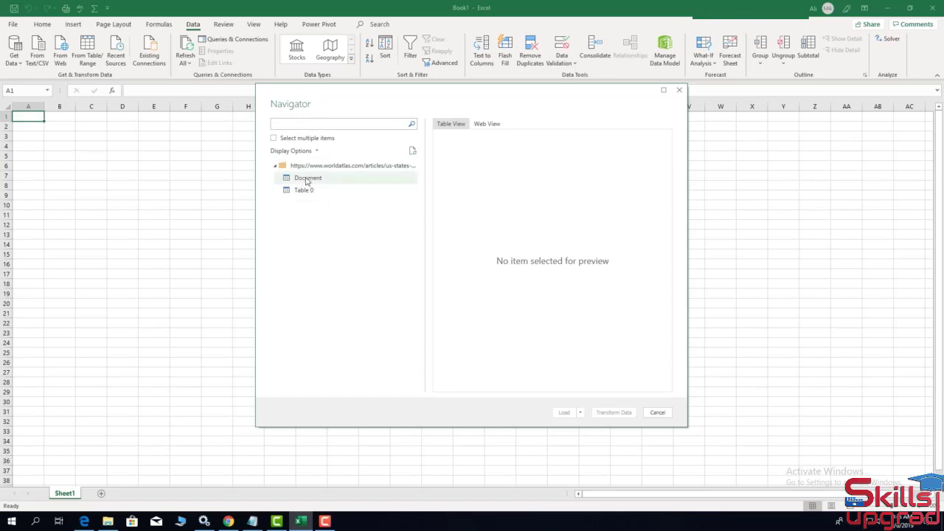
Preview the Document item, select Table 0 as the data to import, and examine it in web view and table view
{"action": "left_click", "coordinate": [307, 180]}
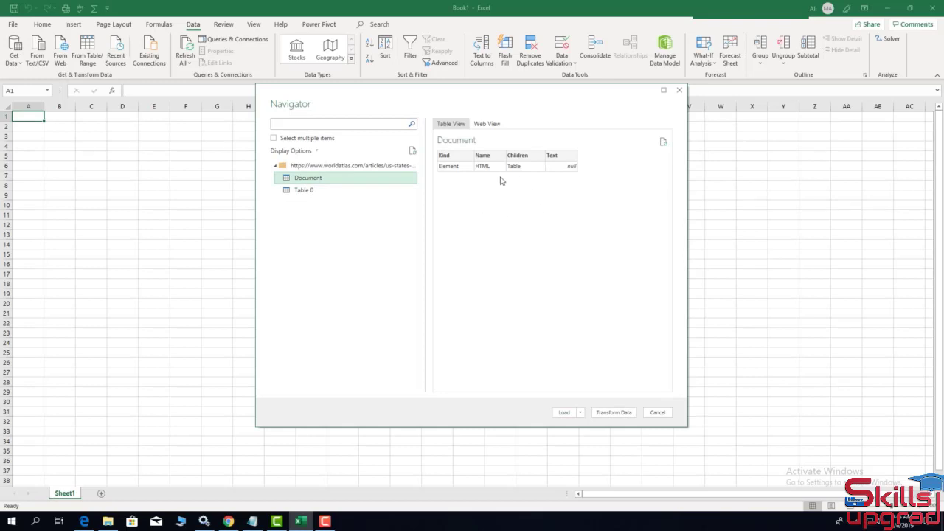
{"action": "left_click", "coordinate": [305, 192]}
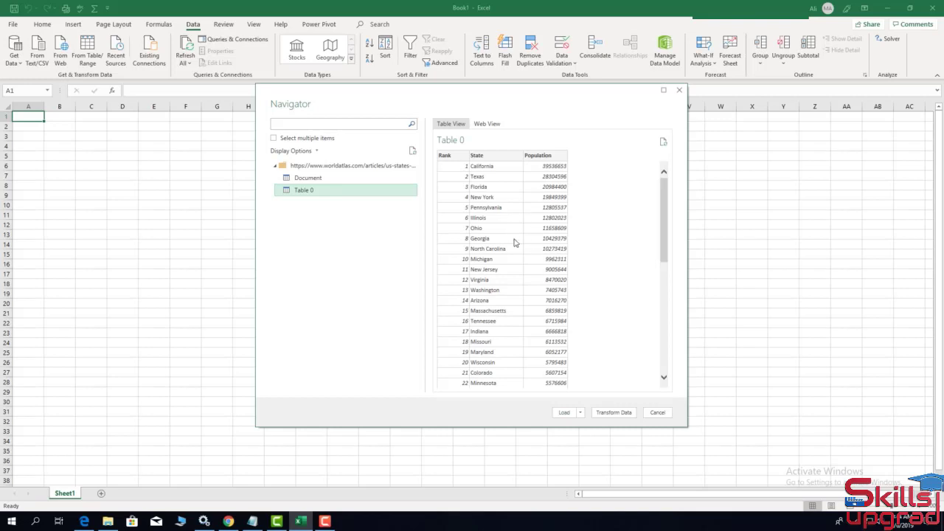
{"action": "left_click", "coordinate": [492, 125]}
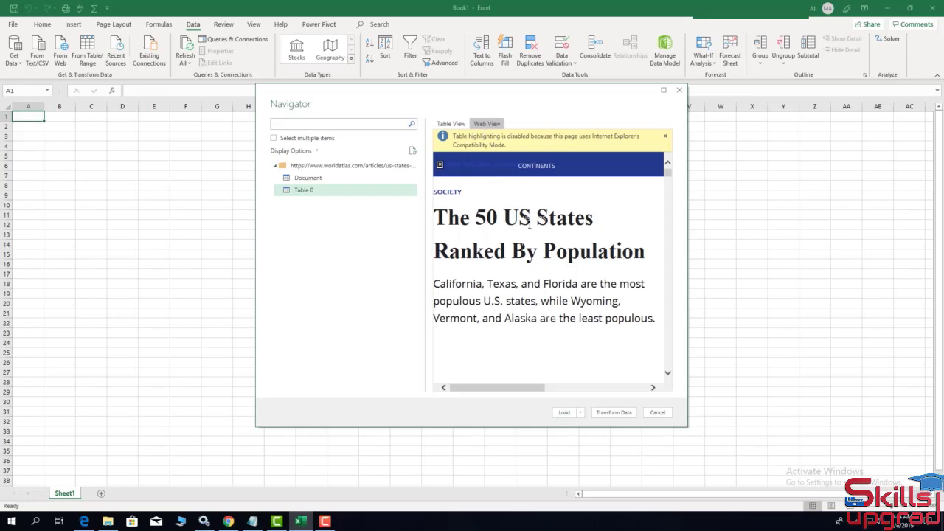
{"action": "scroll", "coordinate": [538, 247], "scroll_direction": "down", "scroll_amount": 1}
{"action": "scroll", "coordinate": [538, 247], "scroll_direction": "down", "scroll_amount": 10}
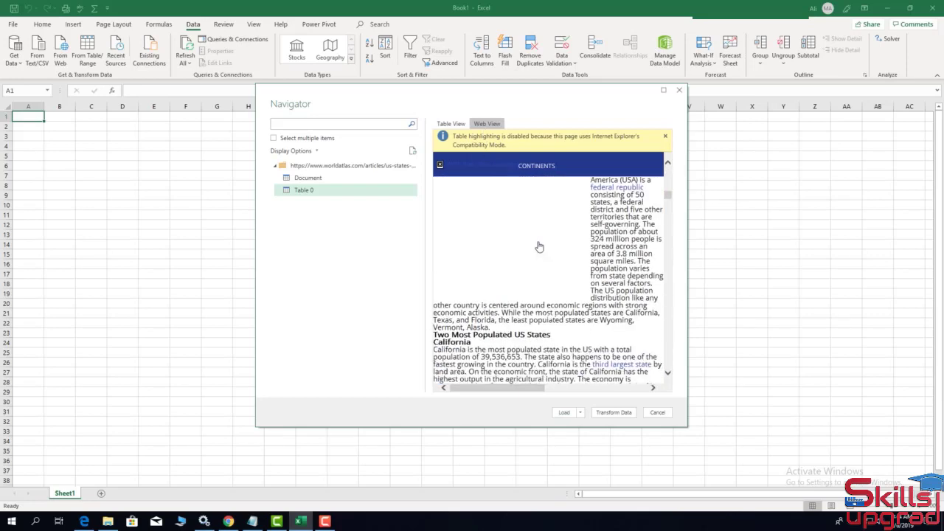
{"action": "scroll", "coordinate": [539, 248], "scroll_direction": "down", "scroll_amount": 3}
{"action": "scroll", "coordinate": [539, 248], "scroll_direction": "up", "scroll_amount": 6}
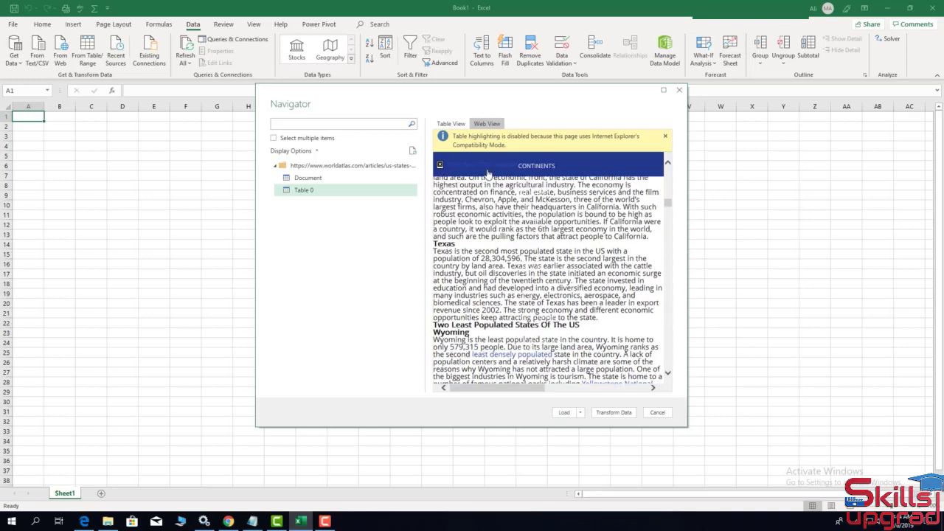
{"action": "left_click", "coordinate": [461, 125]}
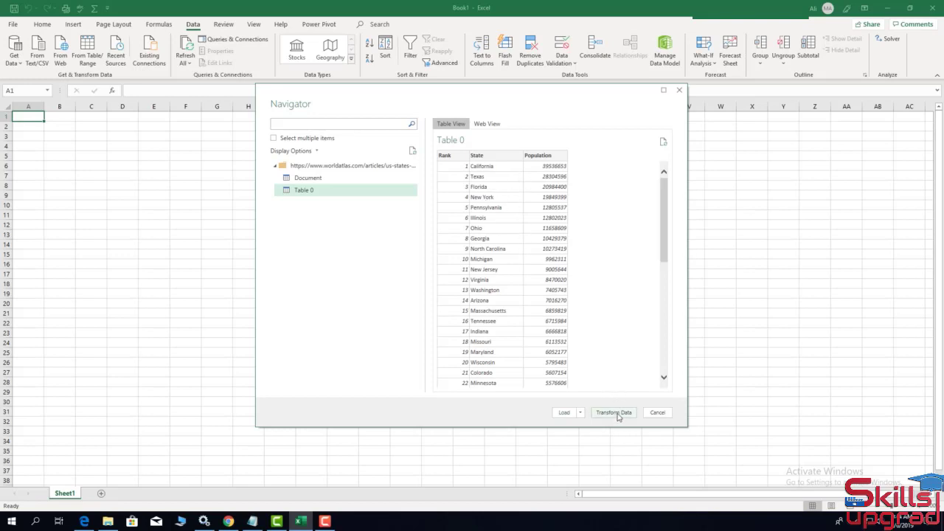
Load Table 0 with Only Create Connection and add its data to the Data Model
{"action": "left_click", "coordinate": [580, 412]}
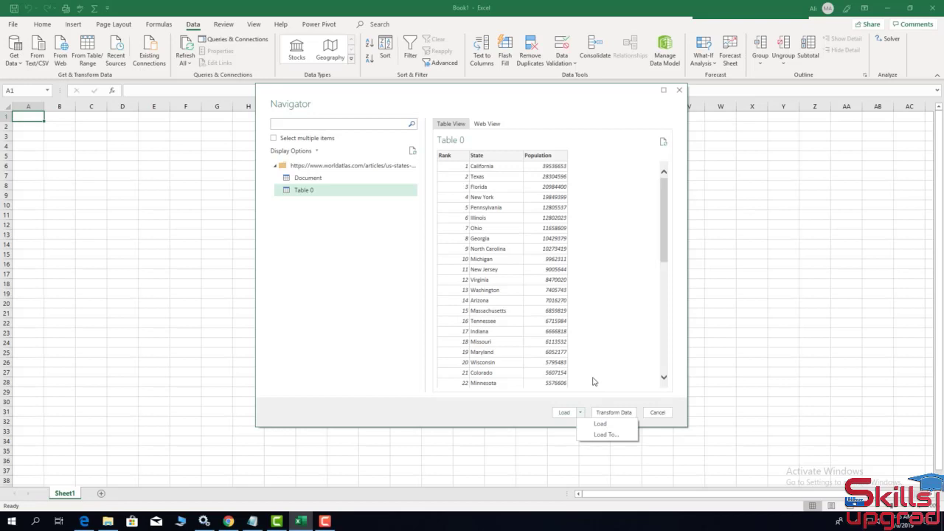
{"action": "left_click", "coordinate": [599, 436]}
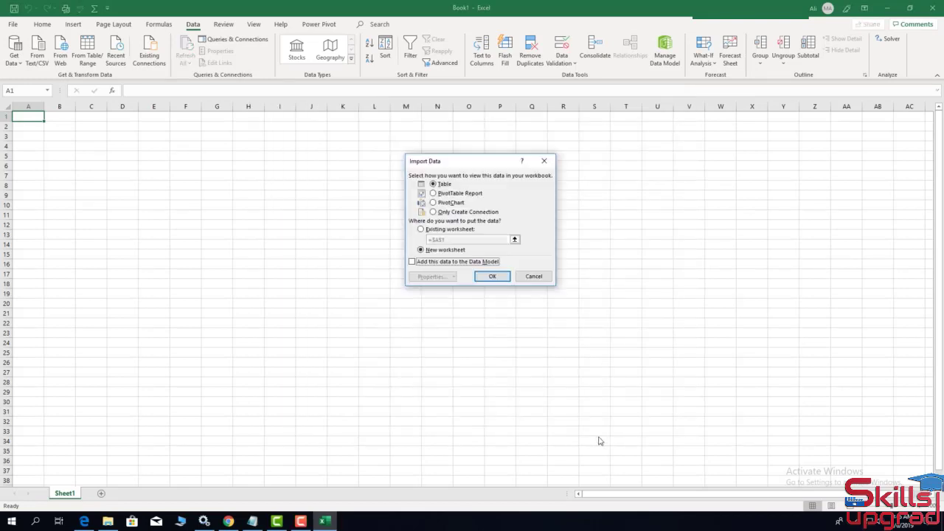
{"action": "left_click", "coordinate": [421, 230]}
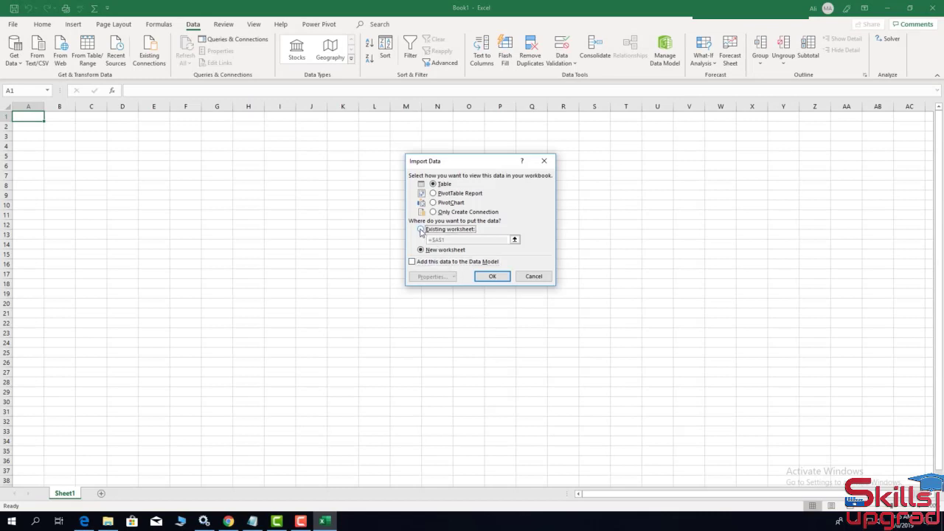
{"action": "left_click", "coordinate": [433, 212]}
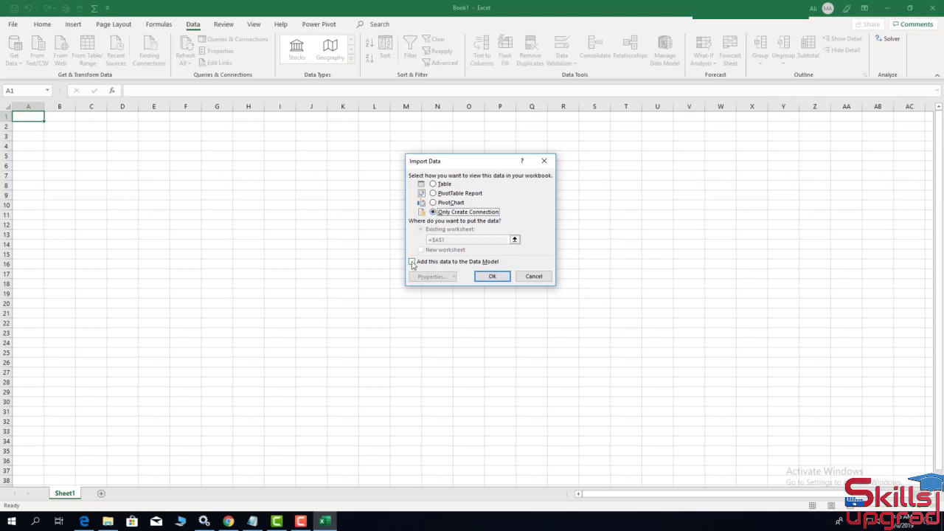
{"action": "left_click", "coordinate": [412, 263]}
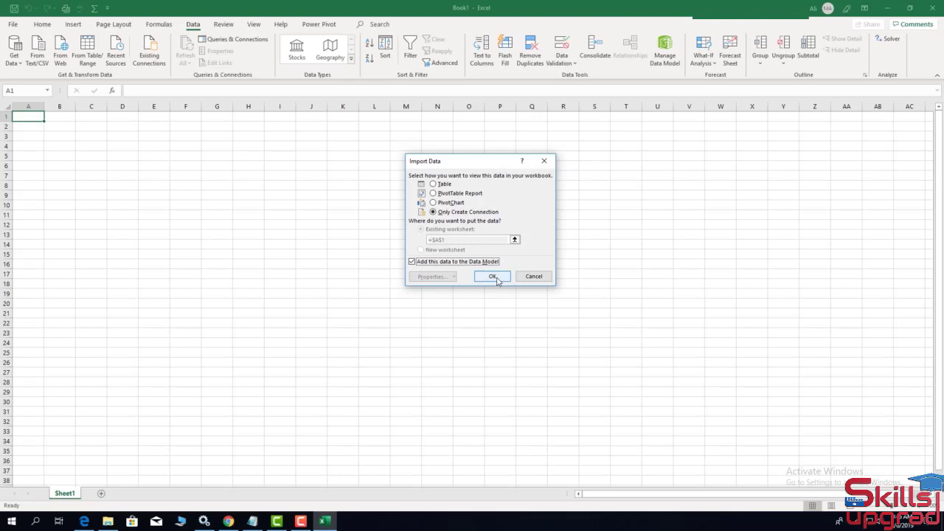
{"action": "left_click", "coordinate": [496, 279]}
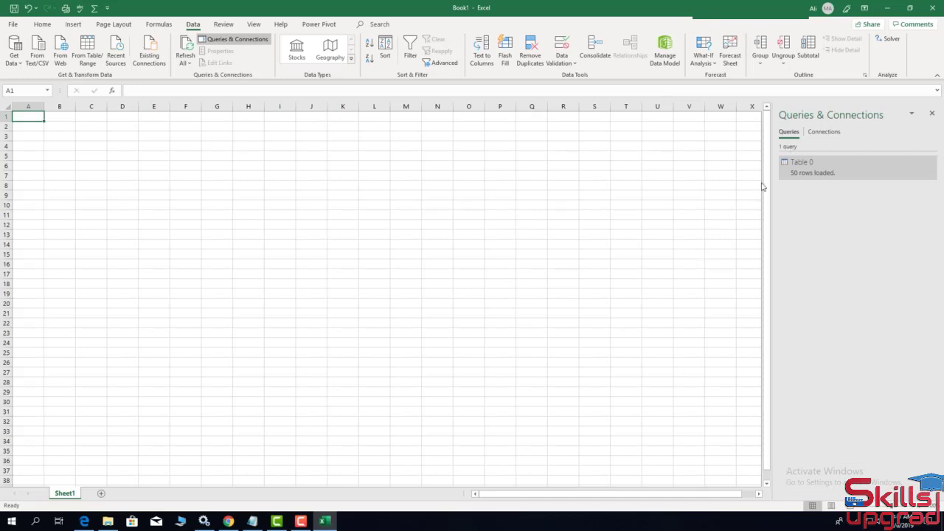
Rename the loaded population query to Table 1, accepting that its Data Model table is recreated
{"action": "mouse_move", "coordinate": [796, 166]}
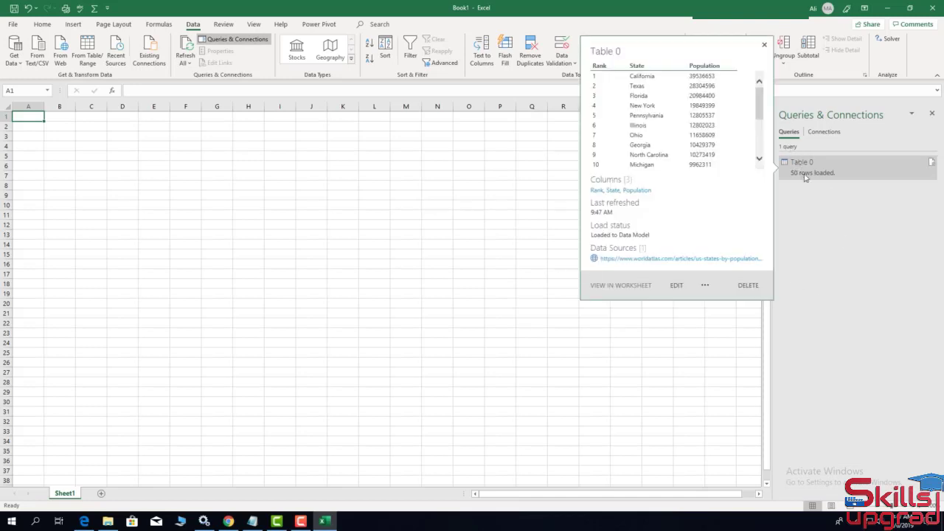
{"action": "right_click", "coordinate": [805, 164]}
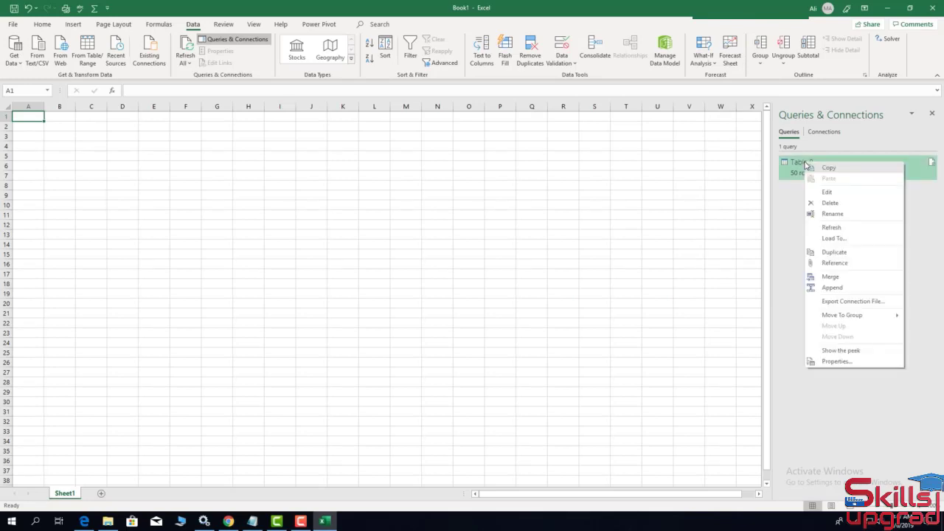
{"action": "left_click", "coordinate": [815, 214]}
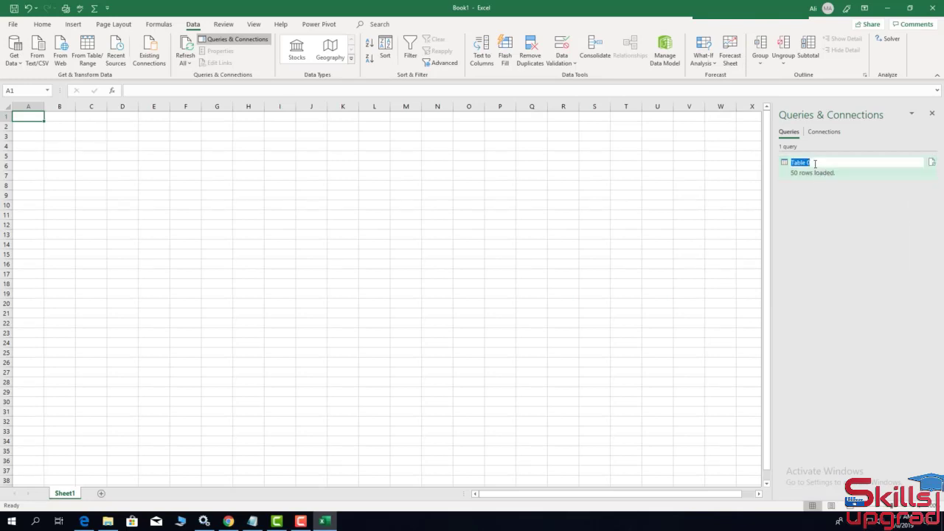
{"action": "left_click", "coordinate": [814, 163]}
{"action": "type", "text": "1"}
{"action": "key", "text": "Return"}
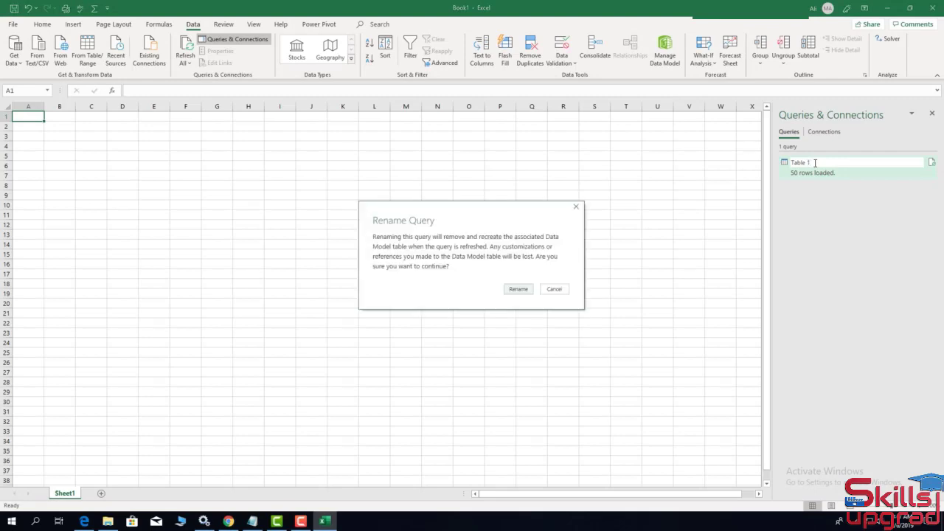
{"action": "left_click", "coordinate": [517, 290]}
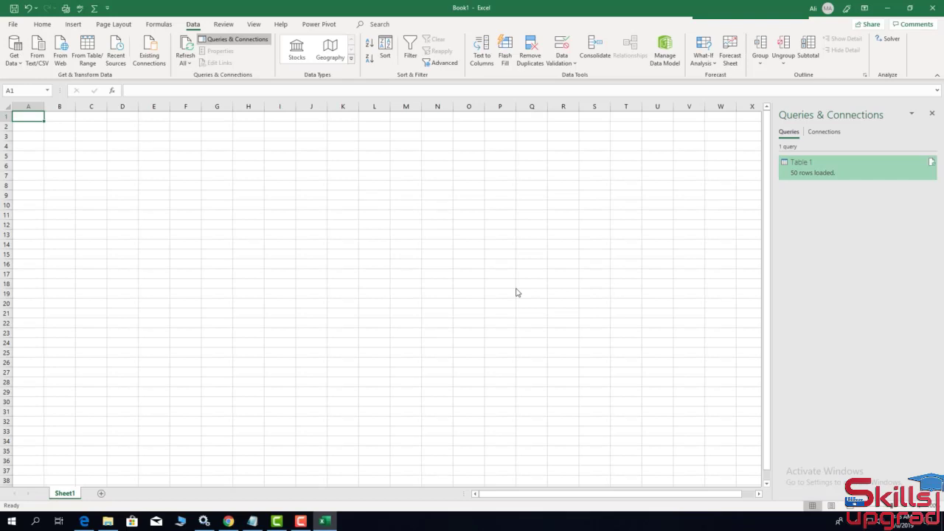
Switch to Edge and copy the address of the New World Encyclopedia page listing U.S. states and territories by area
{"action": "left_click", "coordinate": [85, 522]}
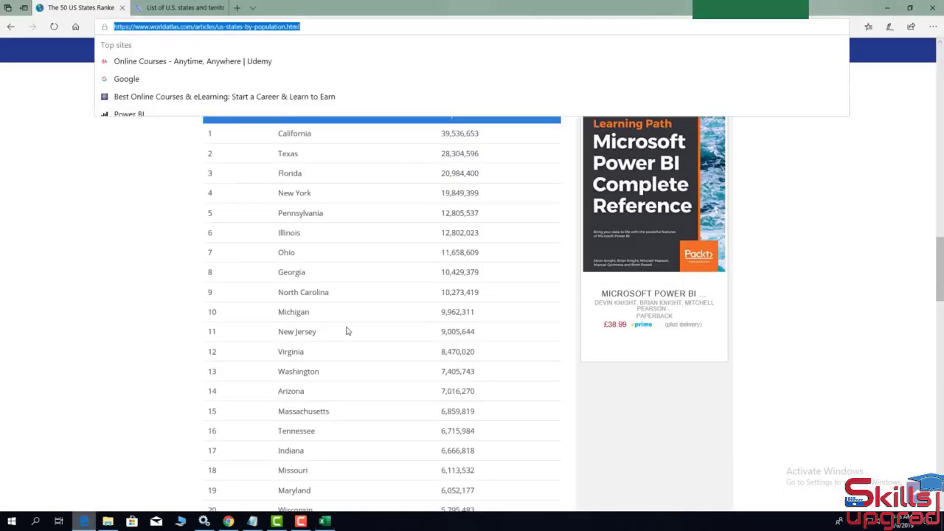
{"action": "left_click", "coordinate": [174, 6]}
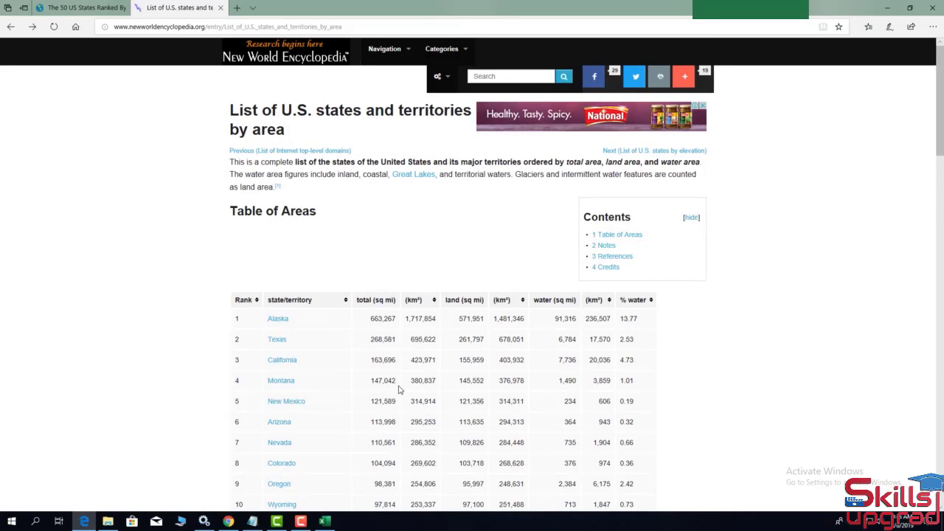
{"action": "left_click", "coordinate": [349, 25]}
{"action": "key", "text": "ctrl+c"}
Switch to Excel, connect to the copied New World Encyclopedia address, and open its Table of Areas in the Power Query Editor for transformation
{"action": "left_click", "coordinate": [325, 521]}
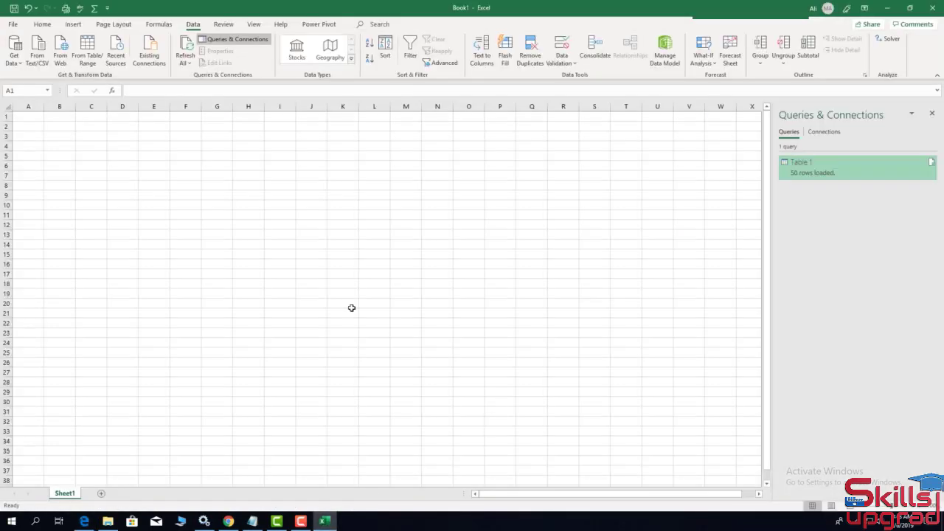
{"action": "left_click", "coordinate": [60, 46]}
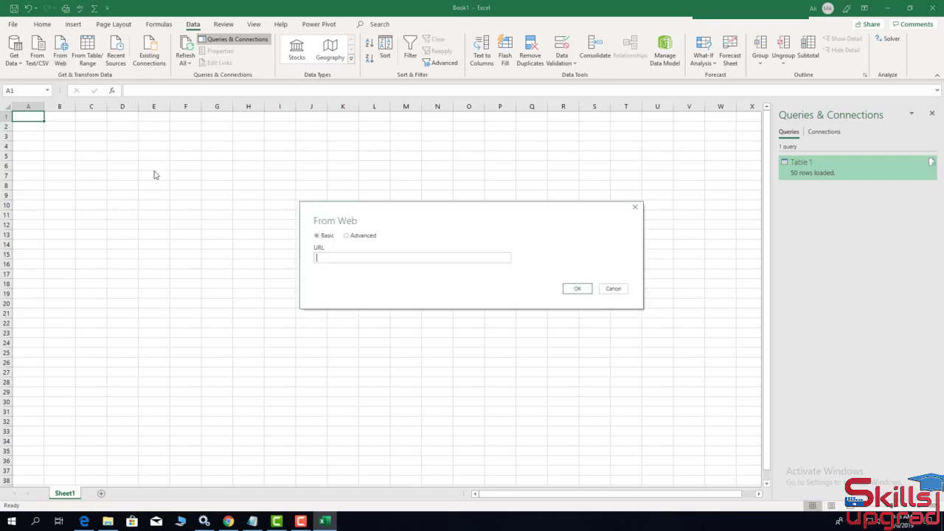
{"action": "right_click", "coordinate": [328, 258]}
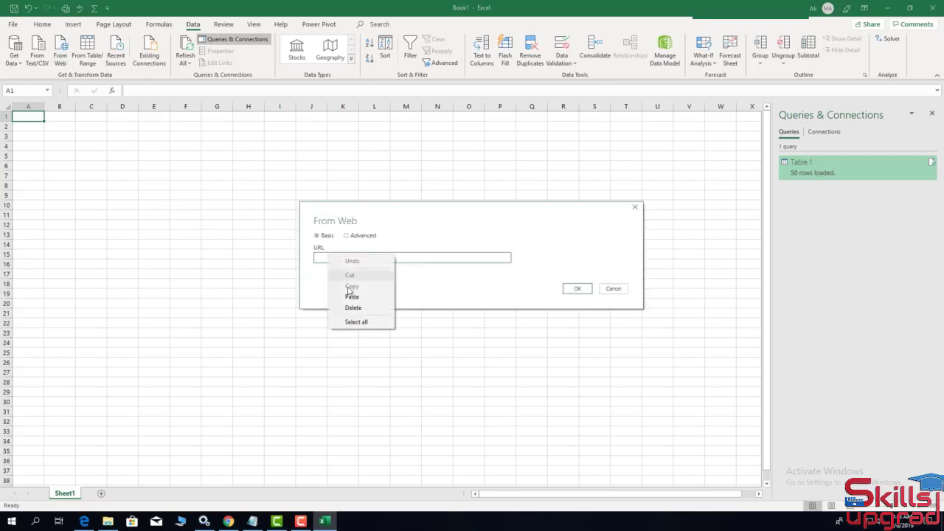
{"action": "left_click", "coordinate": [351, 297]}
{"action": "left_click", "coordinate": [569, 289]}
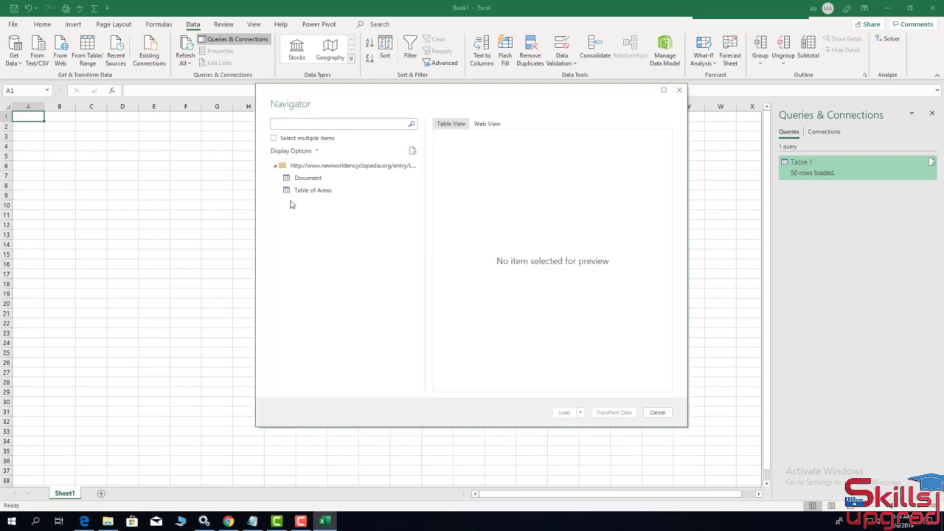
{"action": "left_click", "coordinate": [305, 193]}
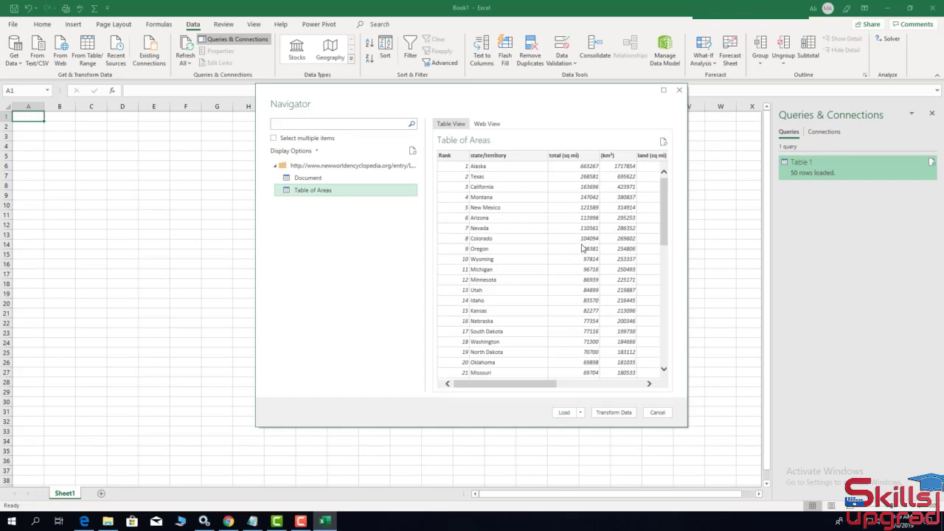
{"action": "left_click", "coordinate": [616, 413]}
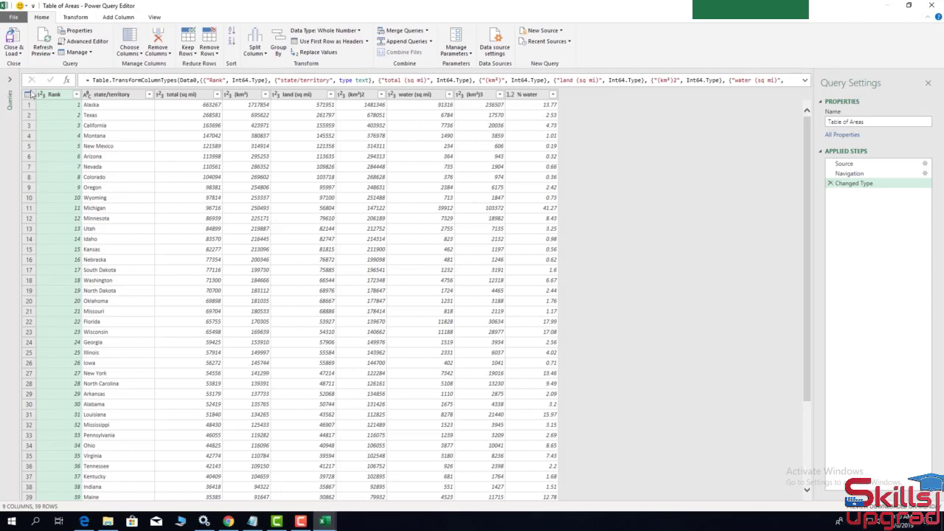
Rename the Table of Areas query to Table 2 in the expanded query list
{"action": "left_click", "coordinate": [9, 80]}
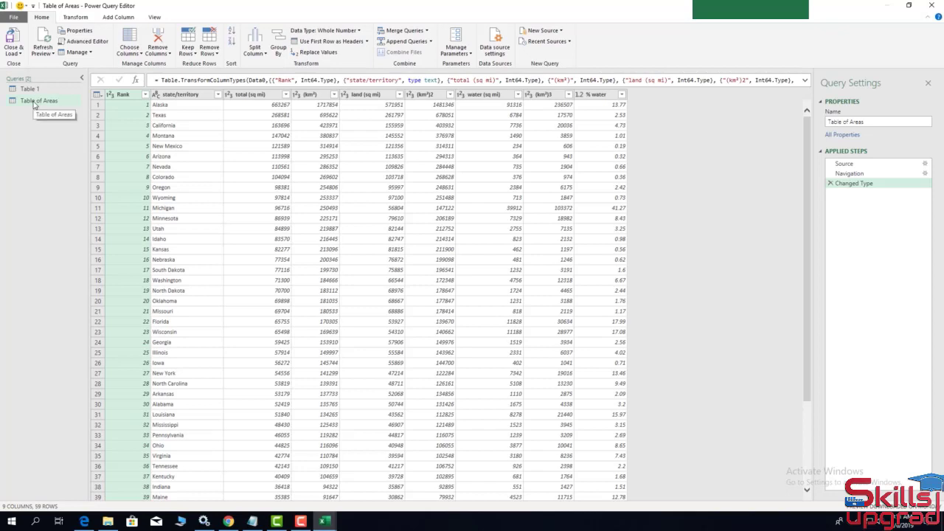
{"action": "right_click", "coordinate": [33, 103]}
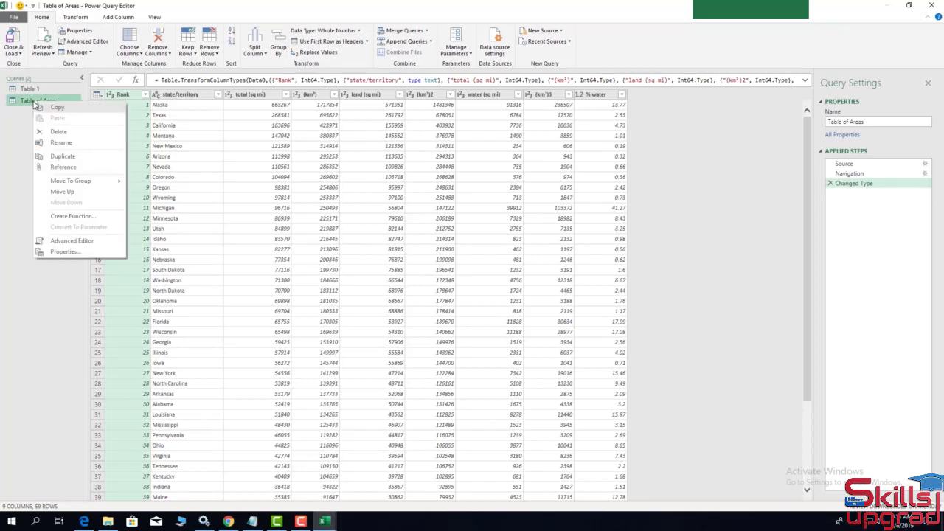
{"action": "left_click", "coordinate": [56, 141]}
{"action": "left_click_drag", "start_coordinate": [63, 101], "coordinate": [37, 100]}
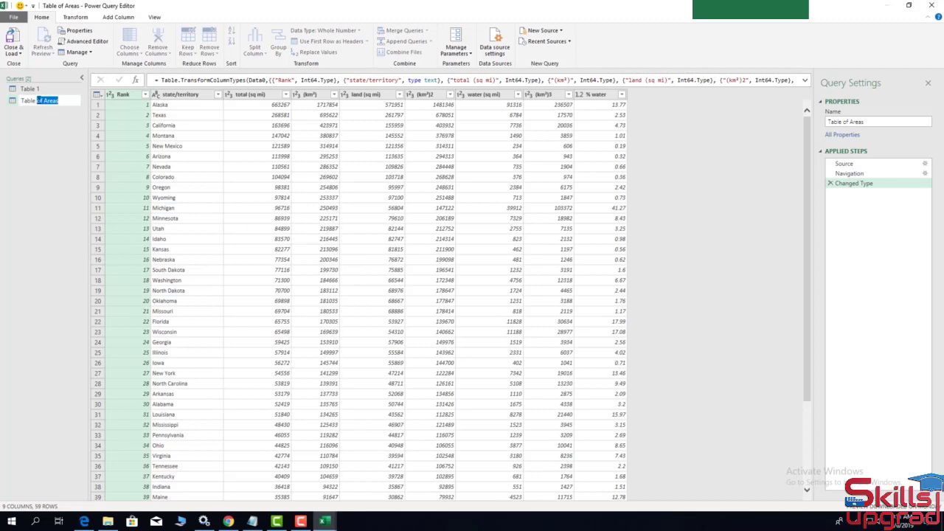
{"action": "key", "text": "BackSpace"}
{"action": "type", "text": "2"}
{"action": "key", "text": "Return"}
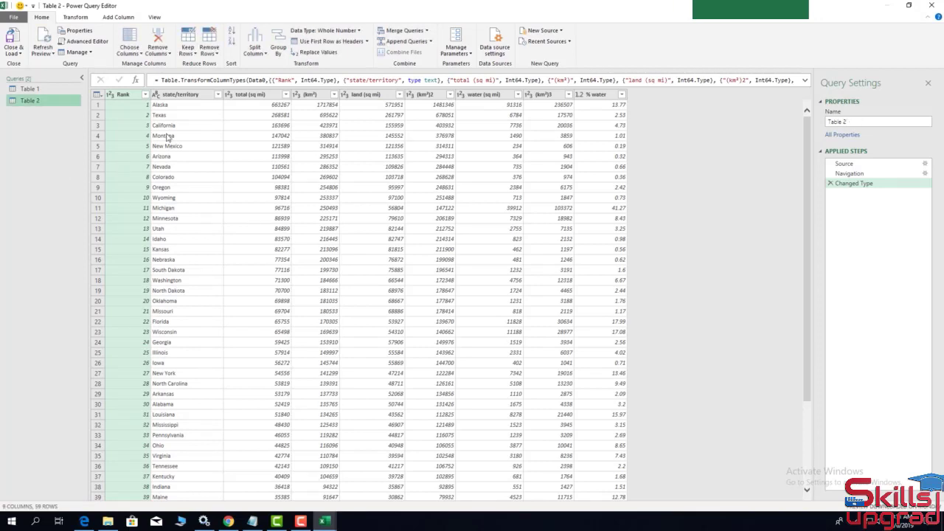
Rename the state/territory column of Table 2 to State
{"action": "left_click", "coordinate": [177, 96]}
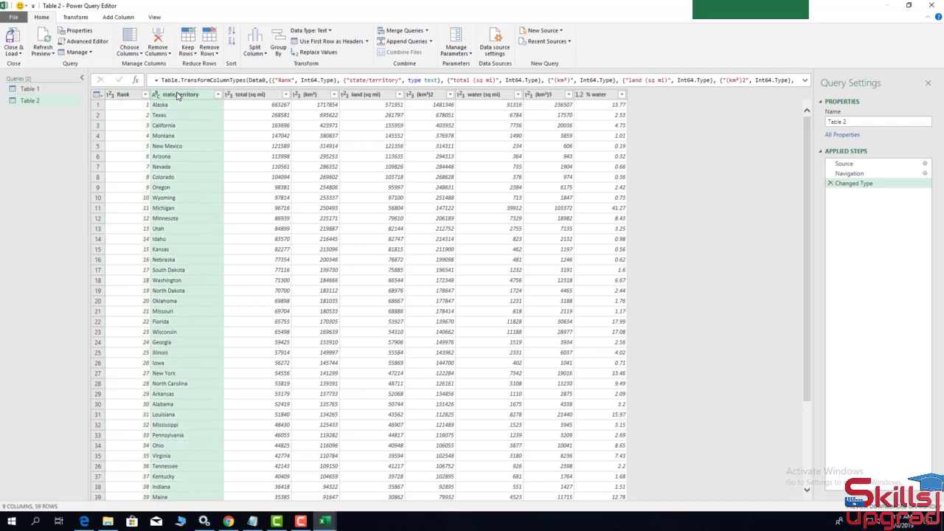
{"action": "right_click", "coordinate": [177, 95]}
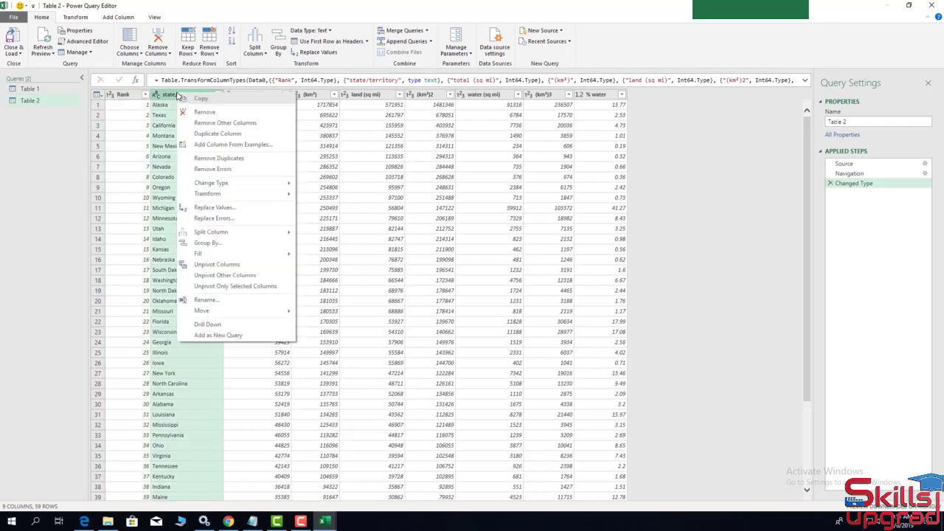
{"action": "left_click", "coordinate": [204, 299]}
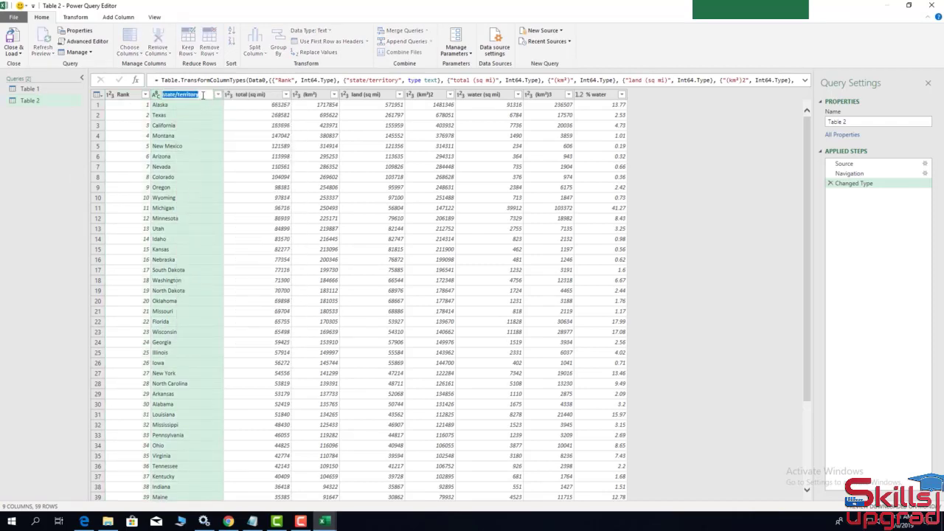
{"action": "type", "text": "State"}
{"action": "key", "text": "Return"}
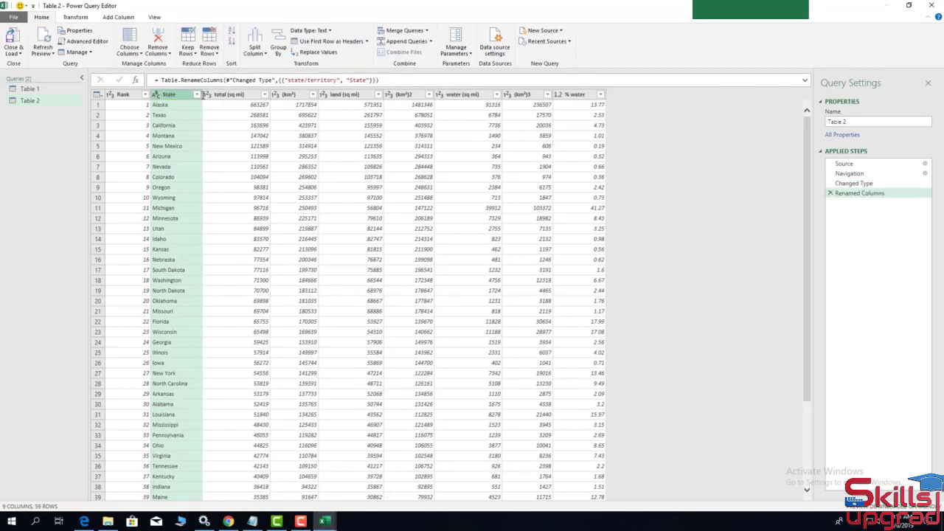
Rename the total (sq mi) column of Table 2 to Area (sq mi)
{"action": "right_click", "coordinate": [227, 97]}
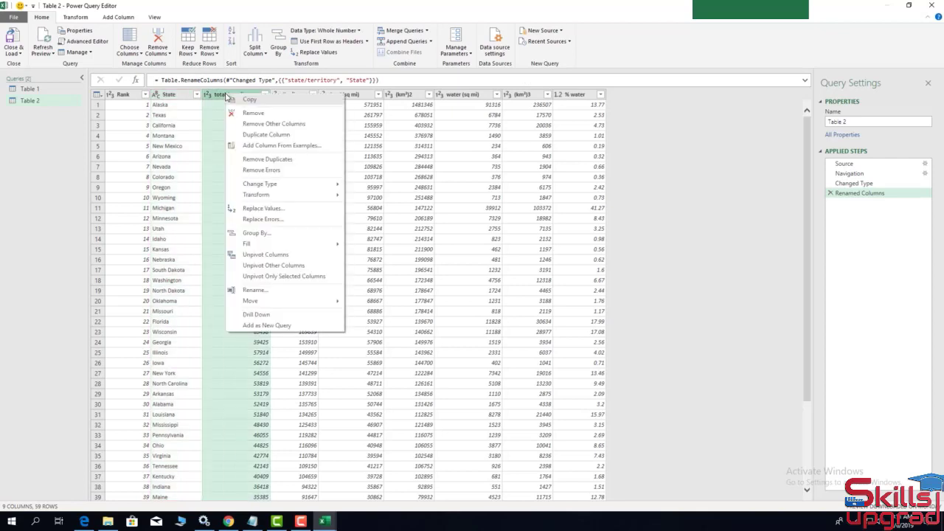
{"action": "left_click", "coordinate": [260, 291]}
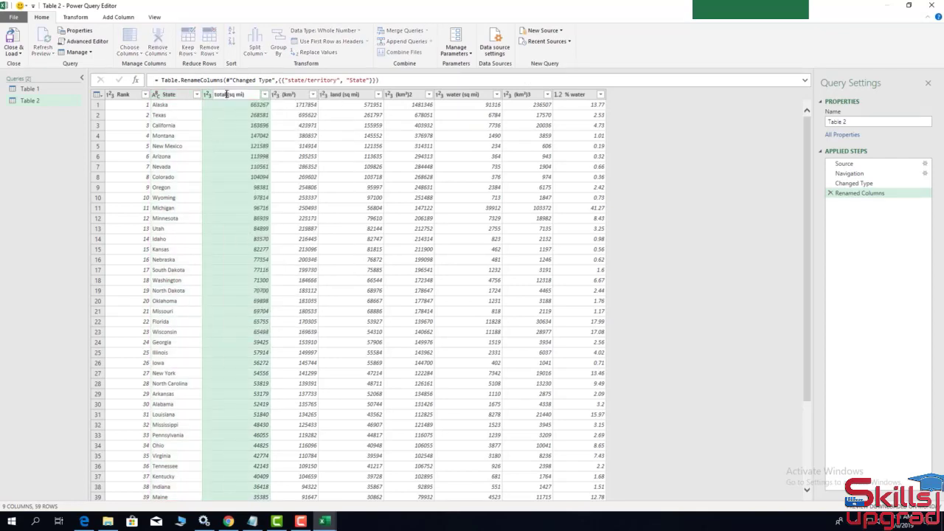
{"action": "left_click_drag", "start_coordinate": [226, 94], "coordinate": [214, 95]}
{"action": "type", "text": "Area"}
{"action": "key", "text": "Return"}
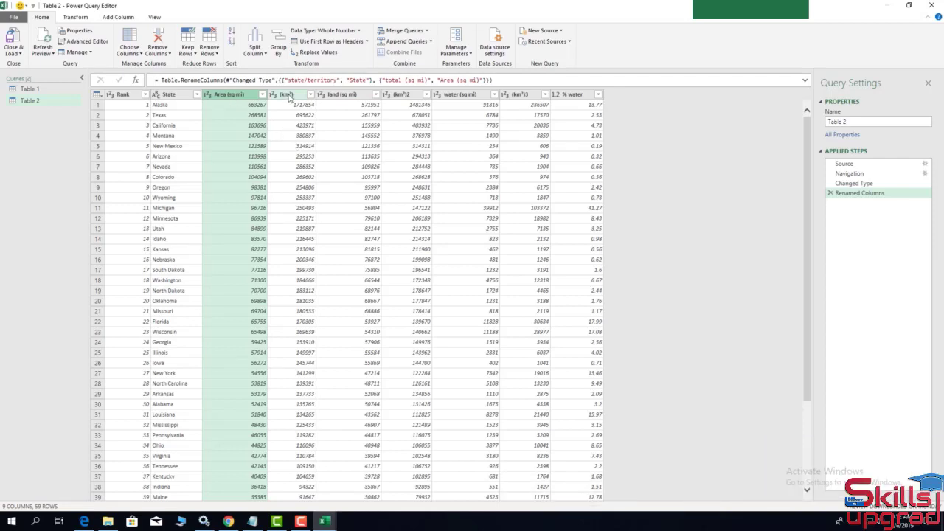
Remove all columns after Area (sq mi), from (km²) through % water, keeping only Rank, State and Area (sq mi)
{"action": "left_click", "coordinate": [289, 98]}
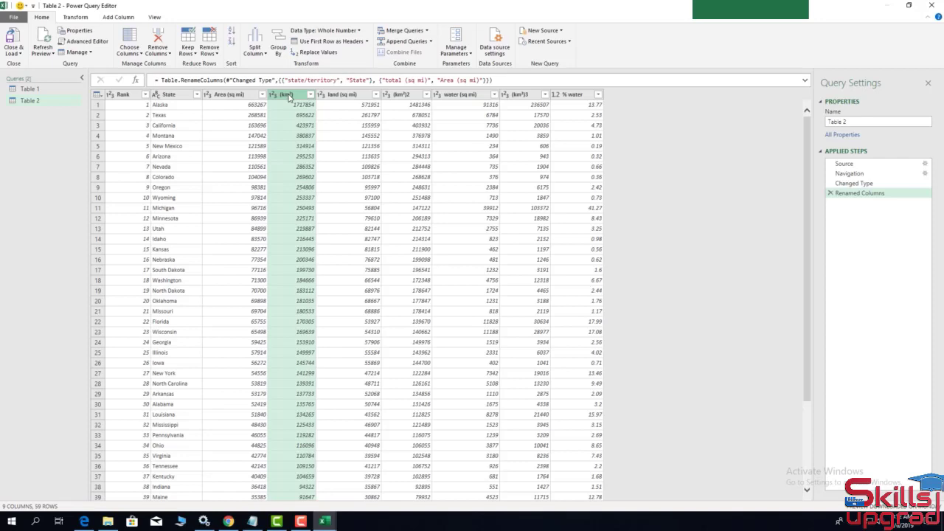
{"action": "left_click", "coordinate": [338, 96], "text": "ctrl"}
{"action": "left_click", "coordinate": [401, 96], "text": "ctrl"}
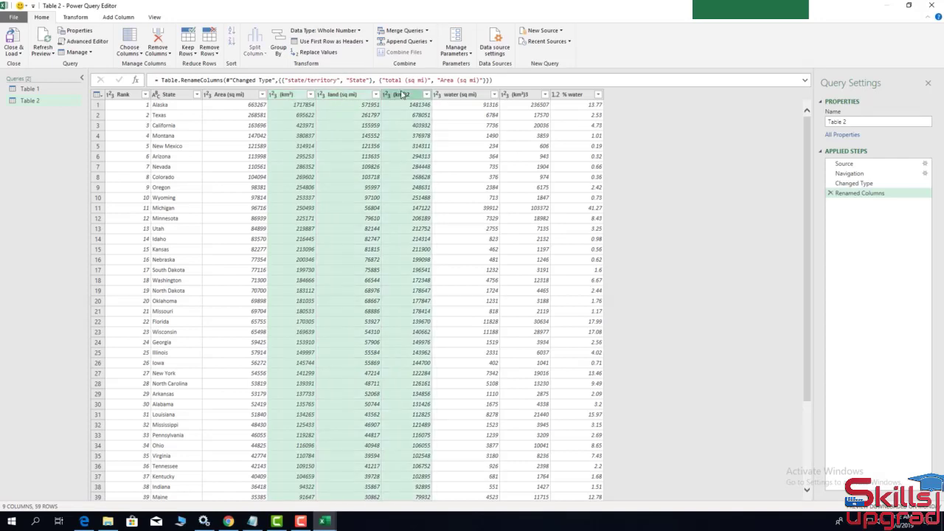
{"action": "left_click", "coordinate": [476, 95], "text": "ctrl"}
{"action": "left_click", "coordinate": [568, 96], "text": "shift"}
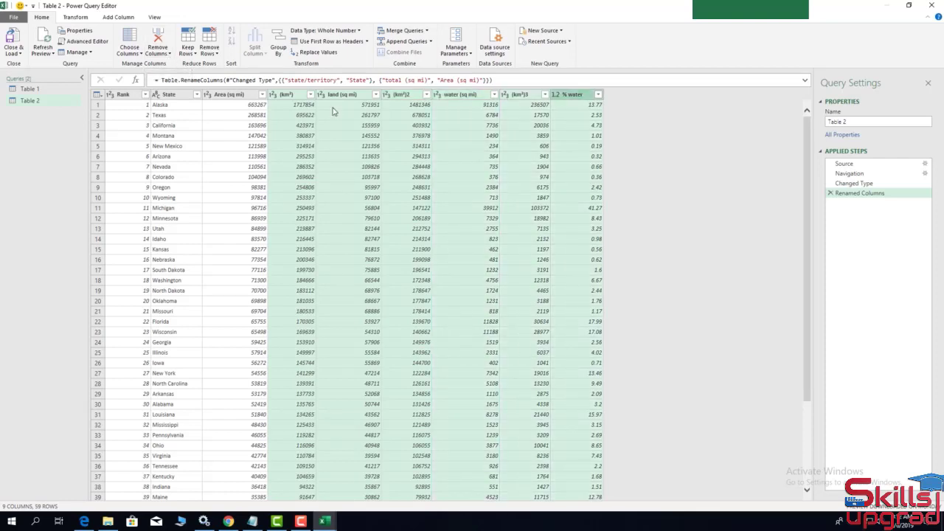
{"action": "left_click", "coordinate": [169, 54]}
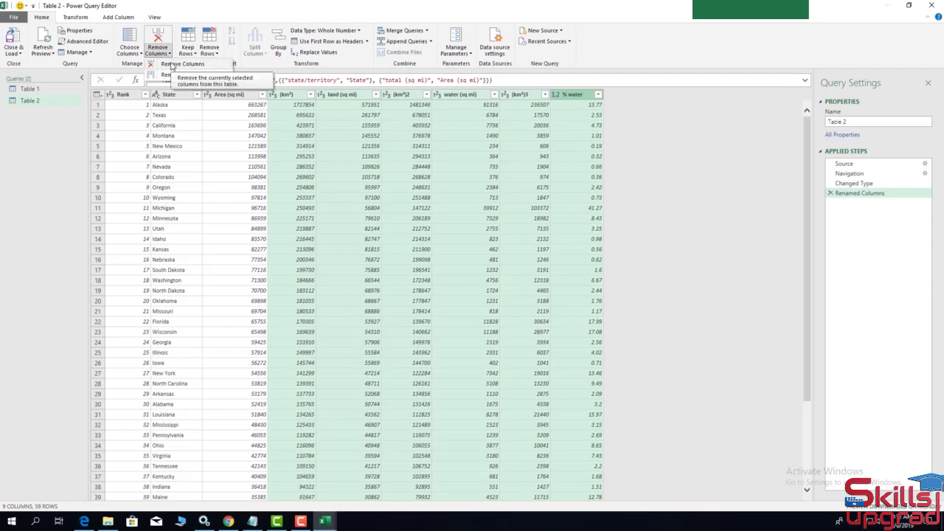
{"action": "left_click", "coordinate": [173, 65]}
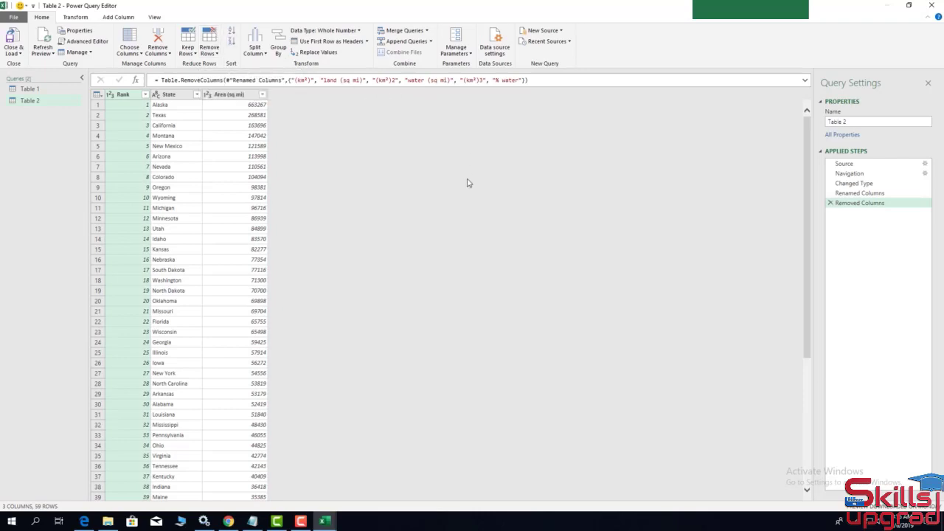
Remove the bottom 3 rows of Table 2, which have no rank, and check the end of the table
{"action": "scroll", "coordinate": [788, 227], "scroll_direction": "down", "scroll_amount": 7}
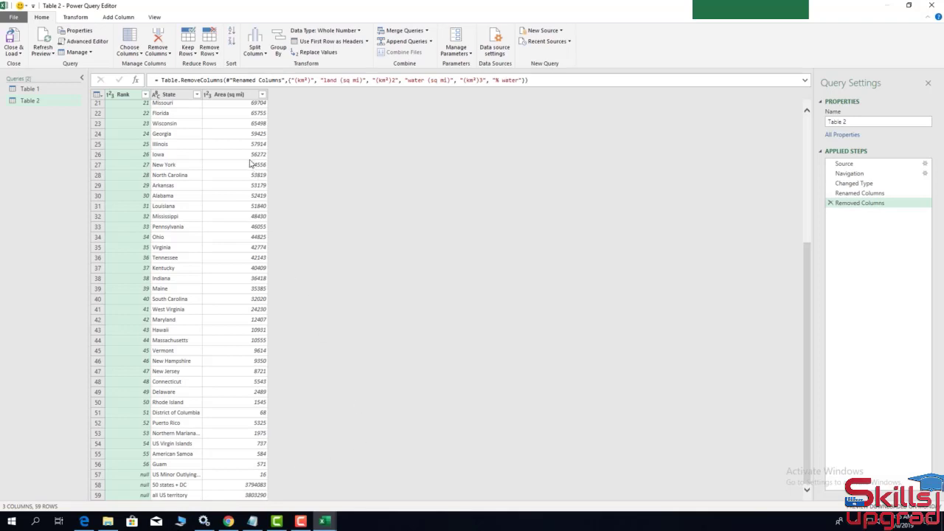
{"action": "left_click", "coordinate": [218, 54]}
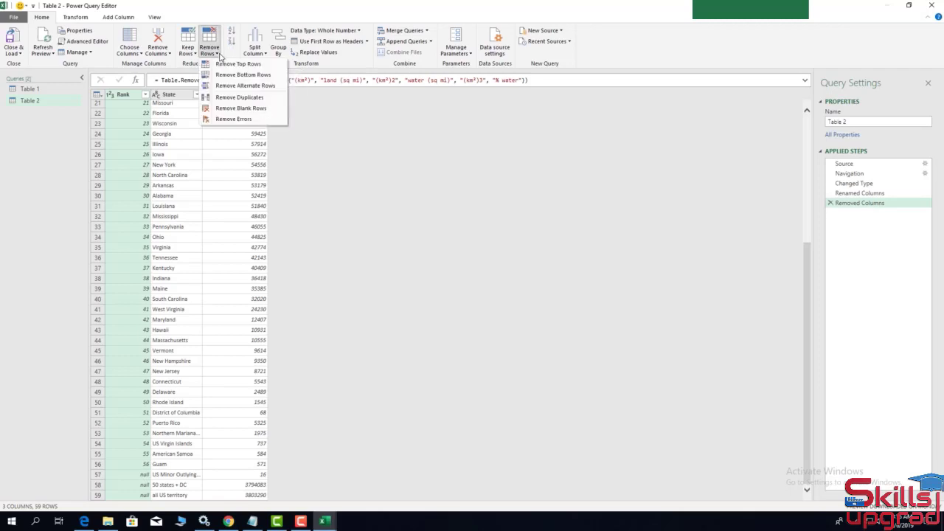
{"action": "left_click", "coordinate": [235, 75]}
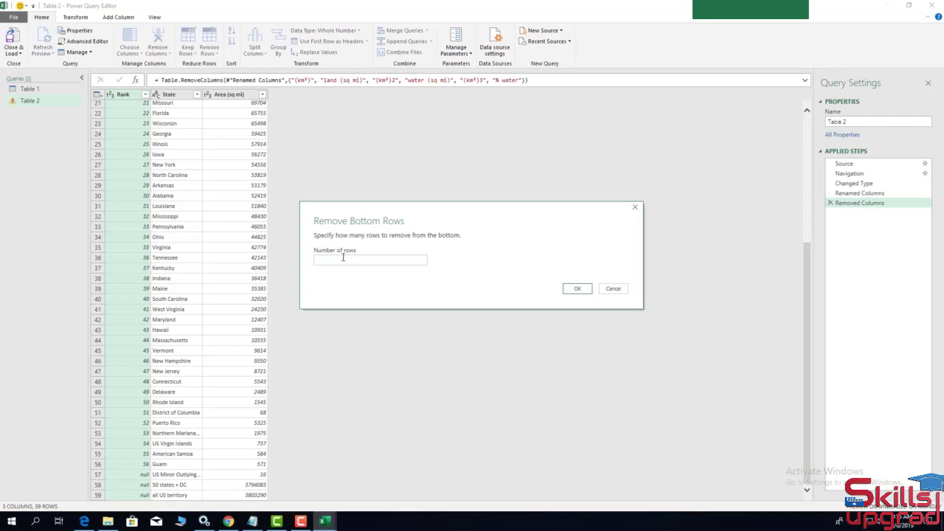
{"action": "left_click", "coordinate": [570, 289]}
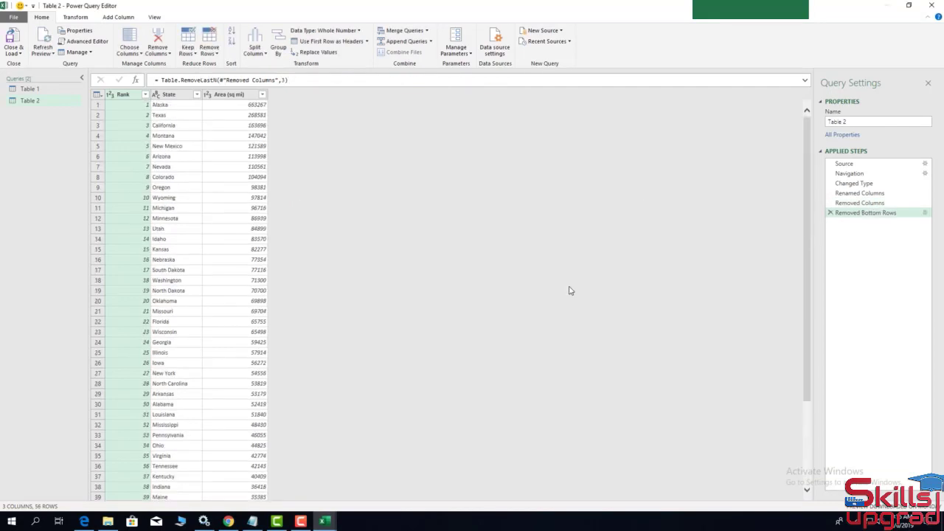
{"action": "scroll", "coordinate": [451, 342], "scroll_direction": "down", "scroll_amount": 6}
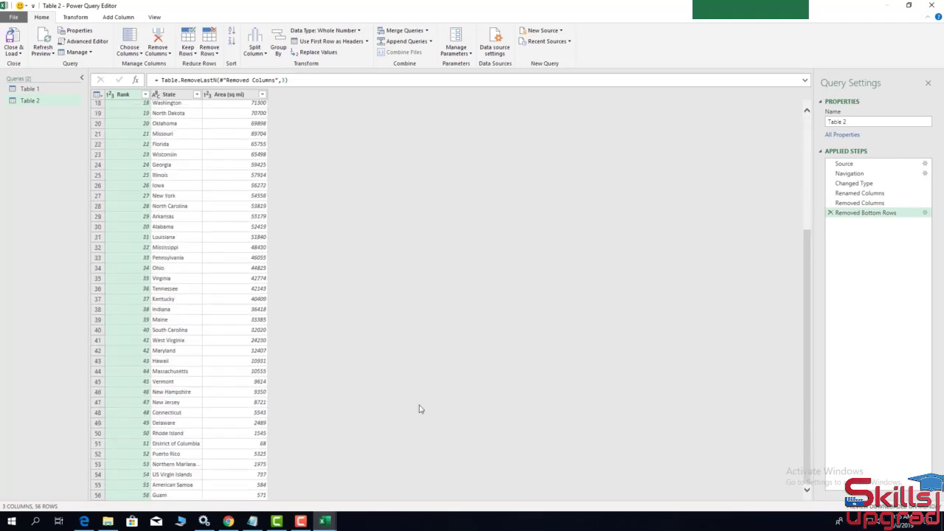
{"action": "scroll", "coordinate": [419, 409], "scroll_direction": "up", "scroll_amount": 6}
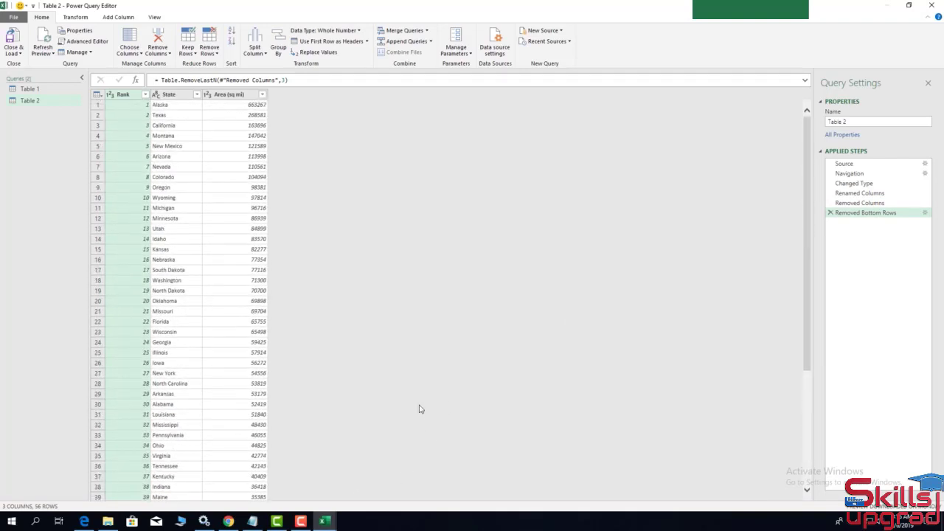
Close the editor and load Table 2 with Only Create Connection, adding its data to the Data Model
{"action": "left_click", "coordinate": [32, 105]}
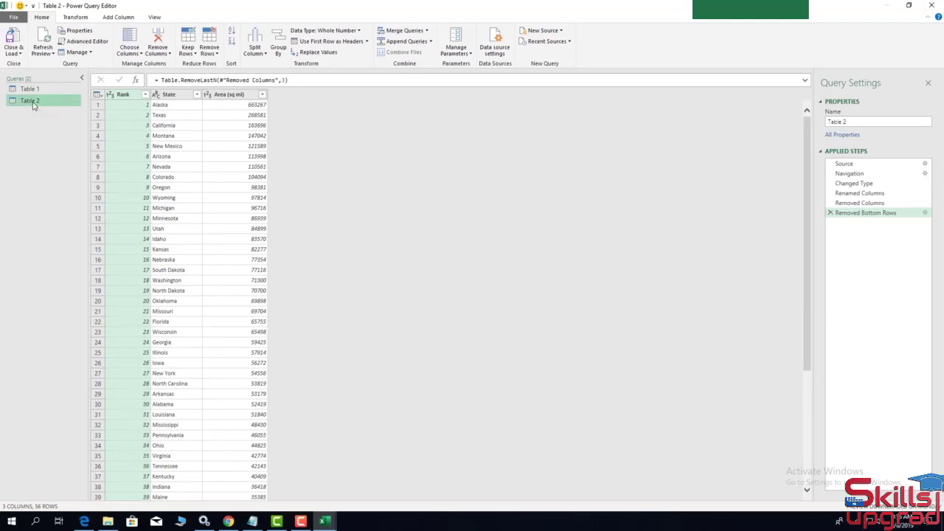
{"action": "left_click", "coordinate": [21, 55]}
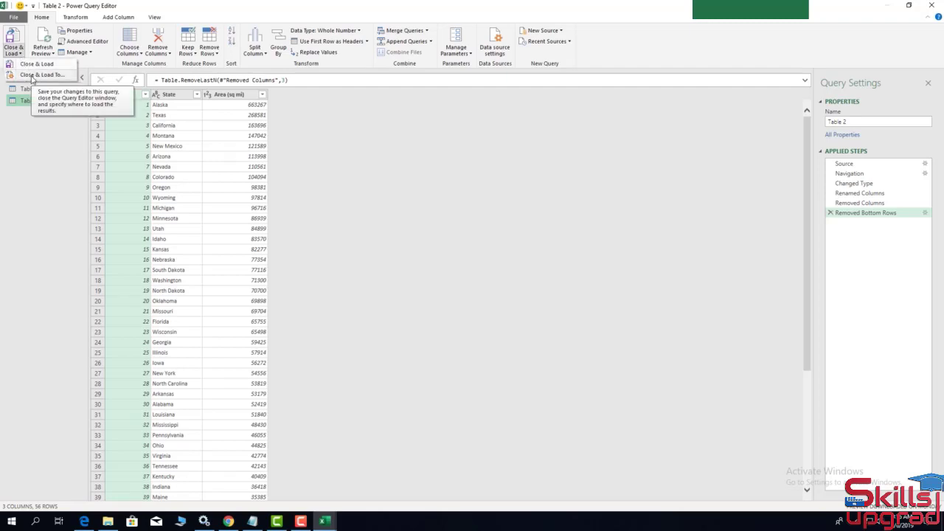
{"action": "left_click", "coordinate": [32, 75]}
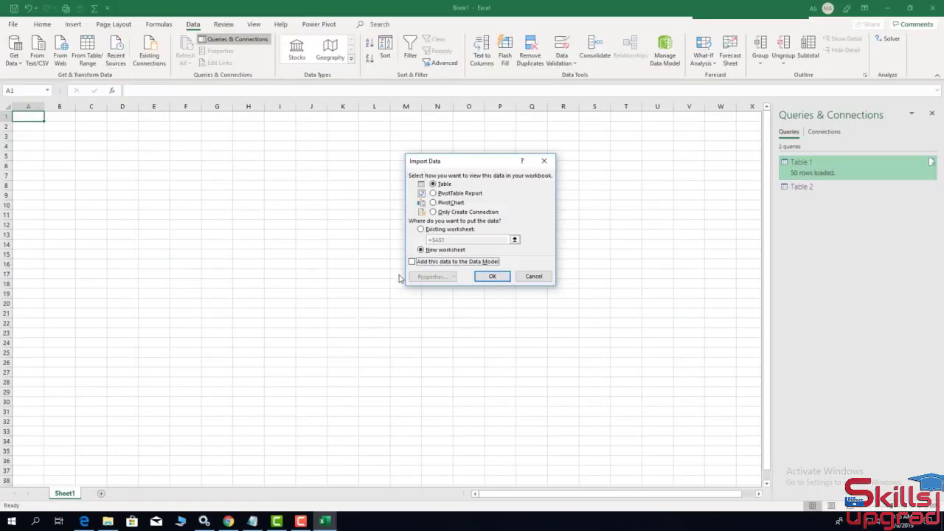
{"action": "left_click", "coordinate": [422, 230]}
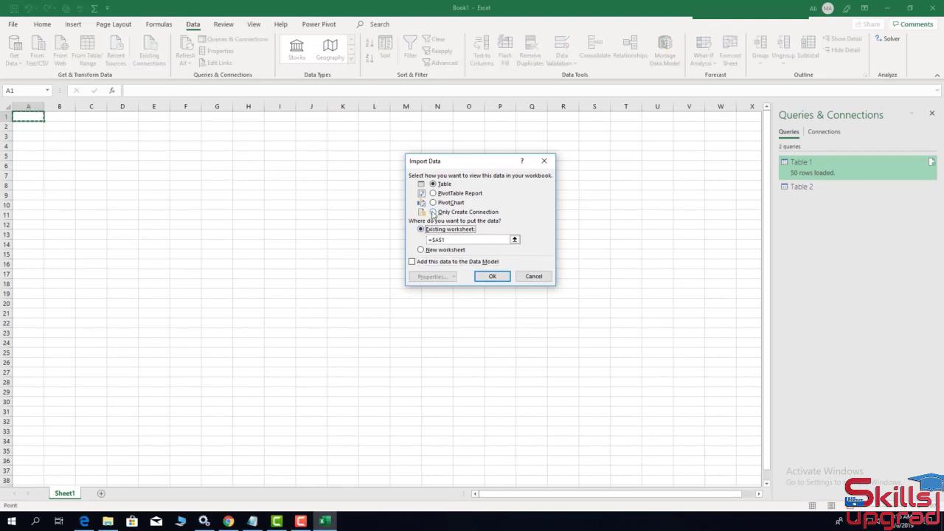
{"action": "left_click", "coordinate": [433, 212]}
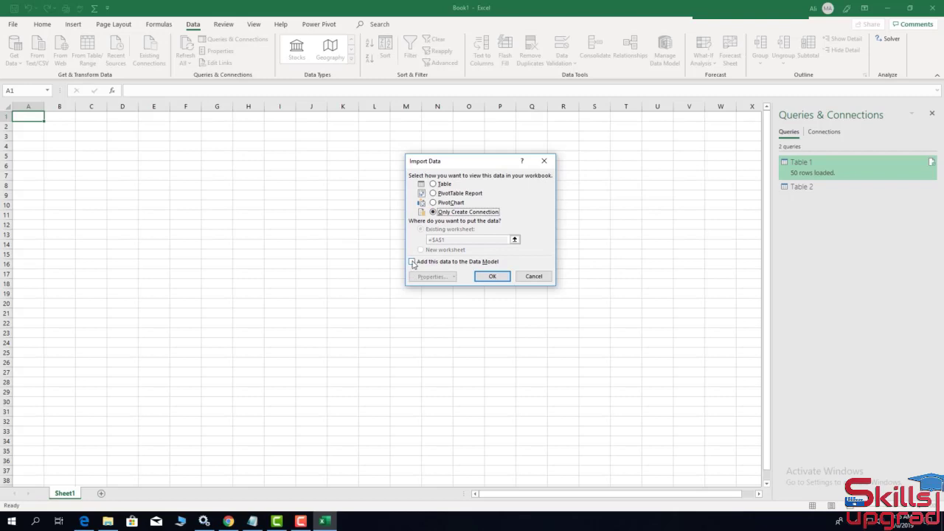
{"action": "left_click", "coordinate": [413, 261]}
{"action": "left_click", "coordinate": [504, 279]}
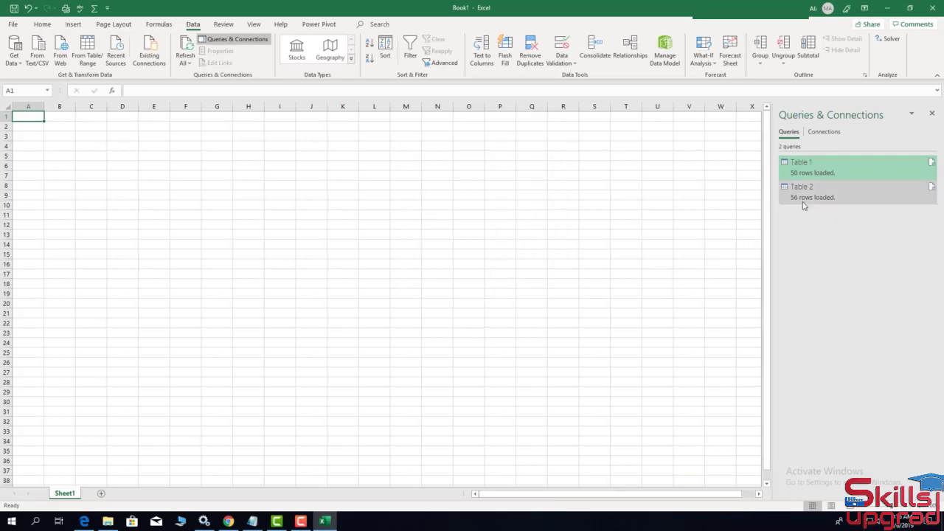
{"action": "mouse_move", "coordinate": [803, 206]}
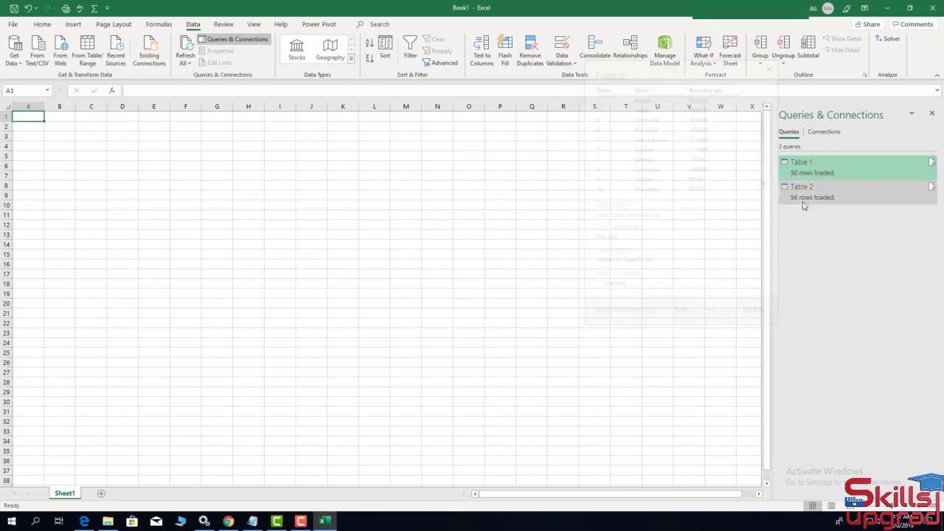